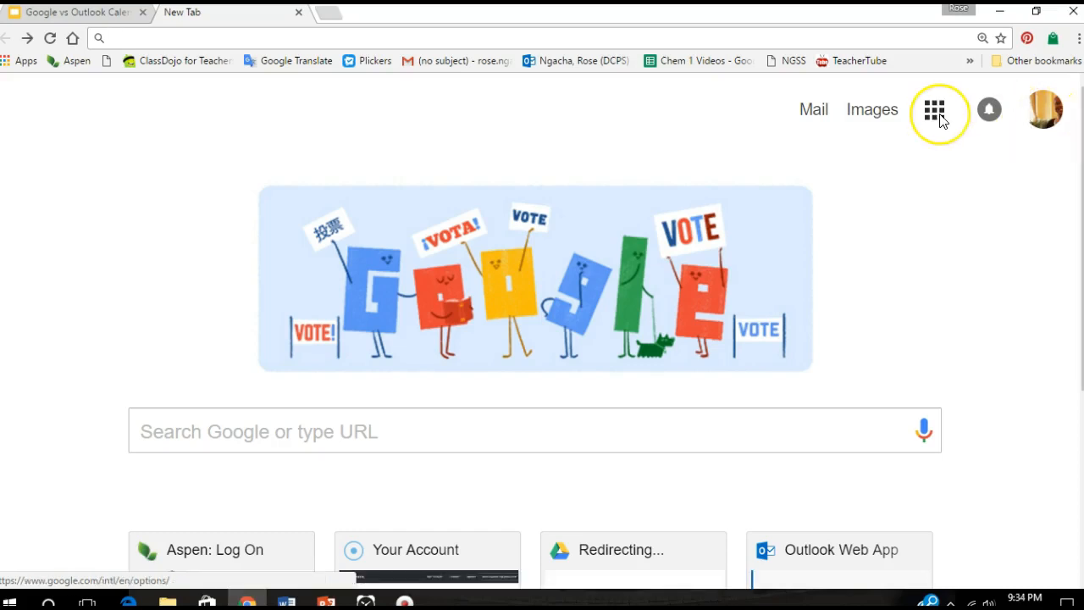
Open Google Calendar from the apps grid and switch to the November 2016 month view
{"action": "left_click", "coordinate": [933, 118]}
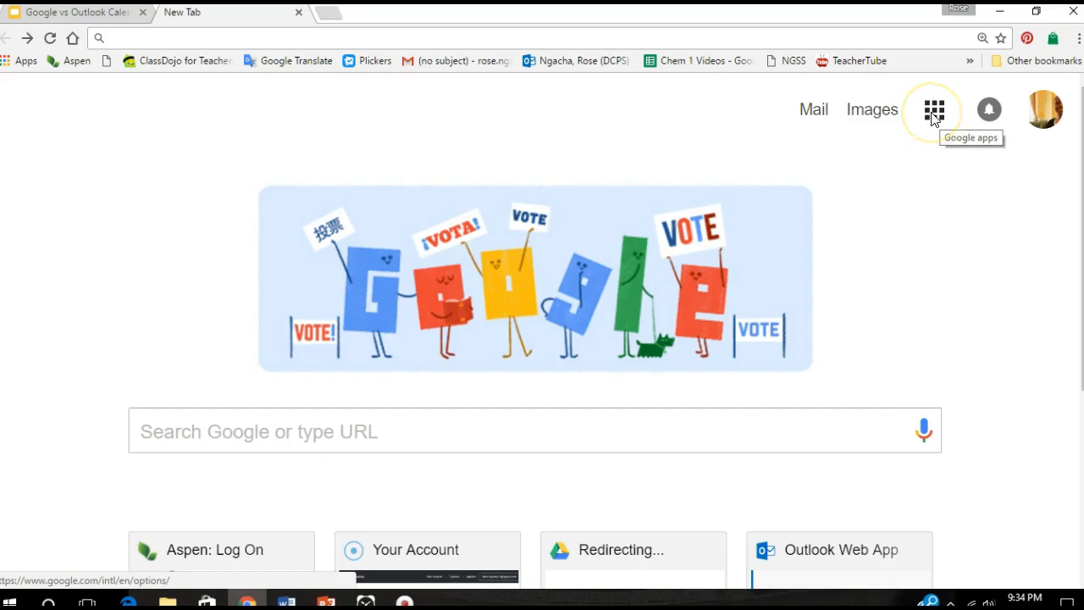
{"action": "left_click", "coordinate": [933, 118]}
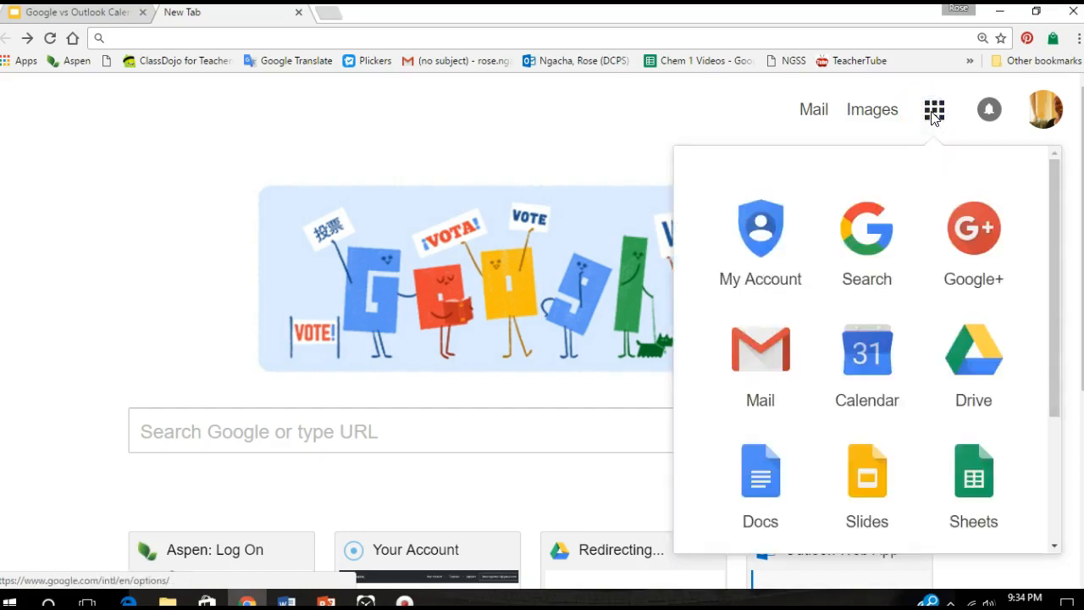
{"action": "left_click", "coordinate": [861, 346]}
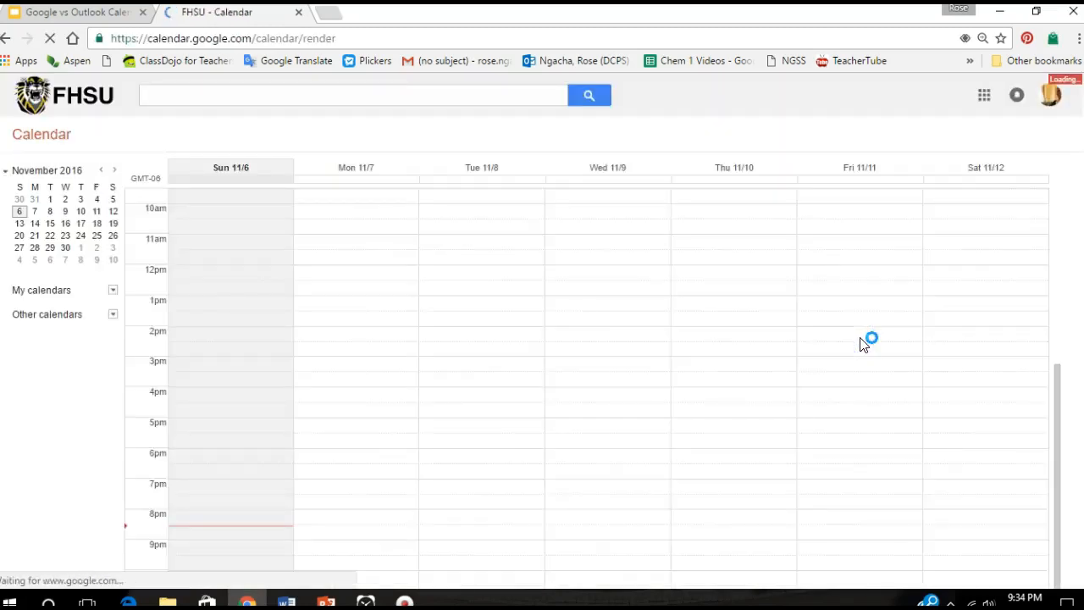
{"action": "left_click", "coordinate": [821, 133]}
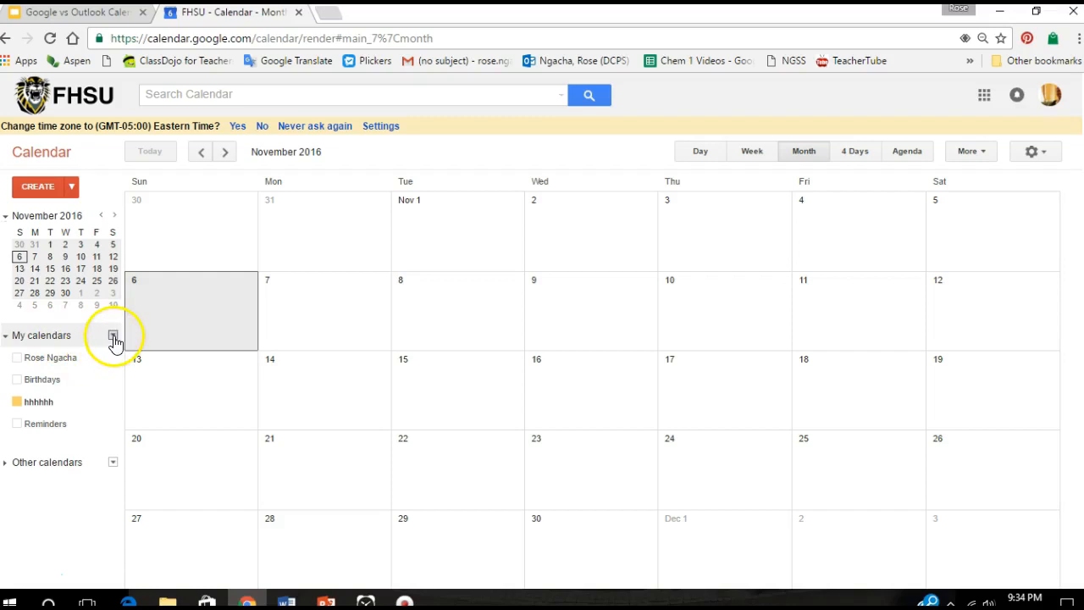
Create a new calendar named IEPS with the description 'Meetings to edit or assign IEPS'
{"action": "left_click", "coordinate": [112, 336]}
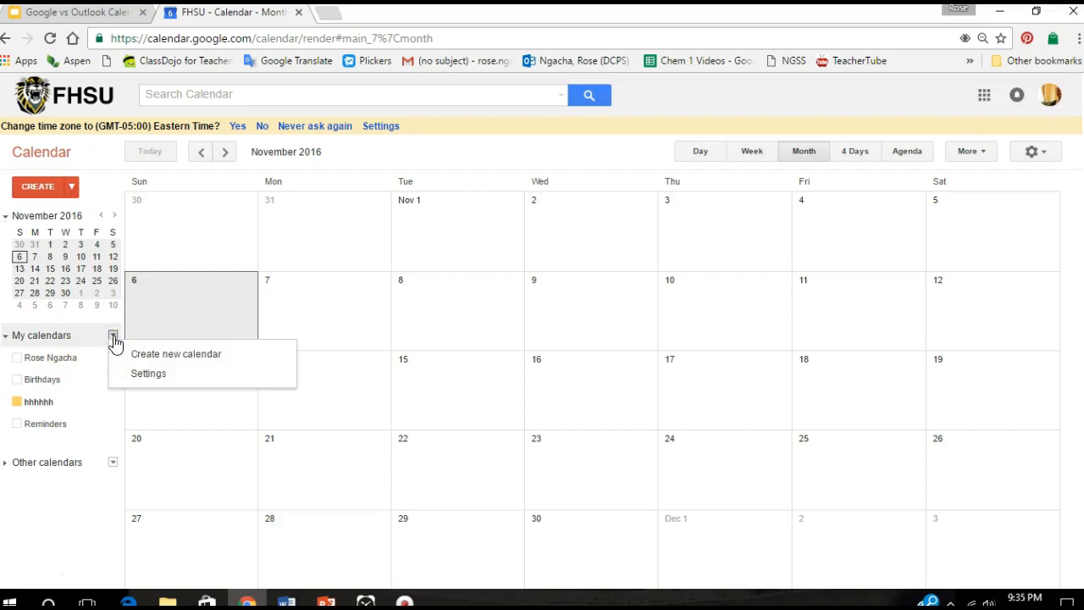
{"action": "left_click", "coordinate": [194, 364]}
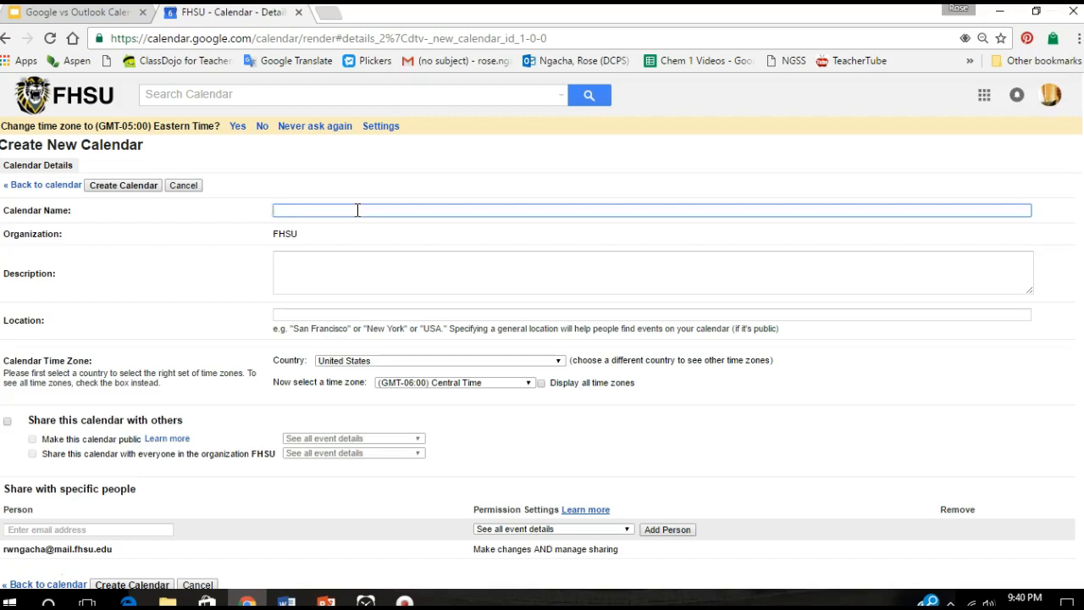
{"action": "type", "text": "EPS"}
{"action": "left_click", "coordinate": [327, 237]}
{"action": "left_click", "coordinate": [318, 239]}
{"action": "left_click", "coordinate": [301, 265]}
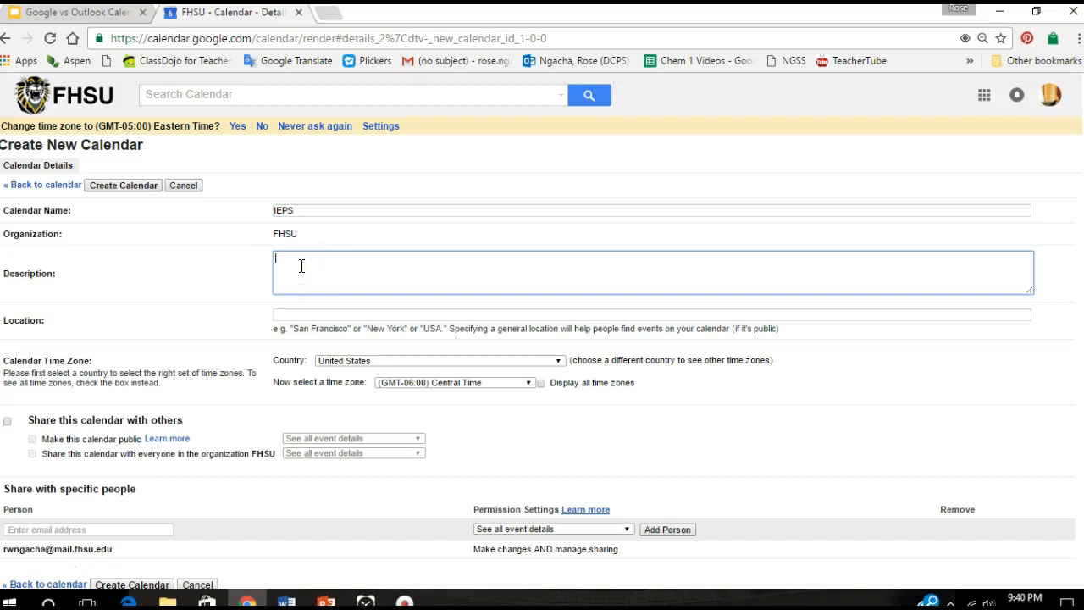
{"action": "type", "text": "Meeting s to edit or assign IEPS"}
Set the location to Middle School Conference Room and the time zone to (GMT-05:00) Eastern Time
{"action": "left_click", "coordinate": [310, 314]}
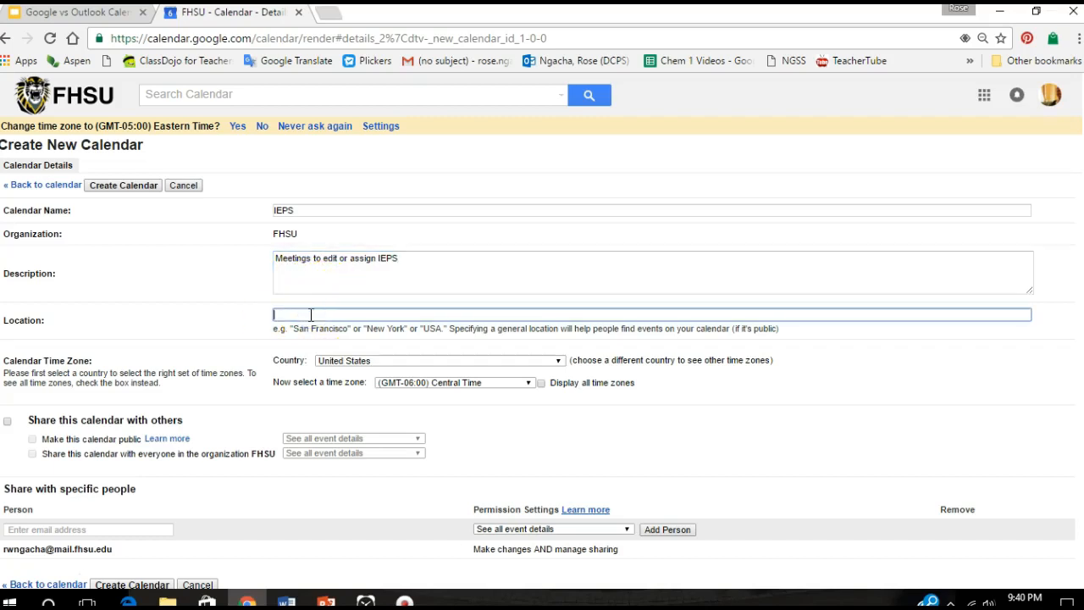
{"action": "type", "text": "Middle School Conference Room"}
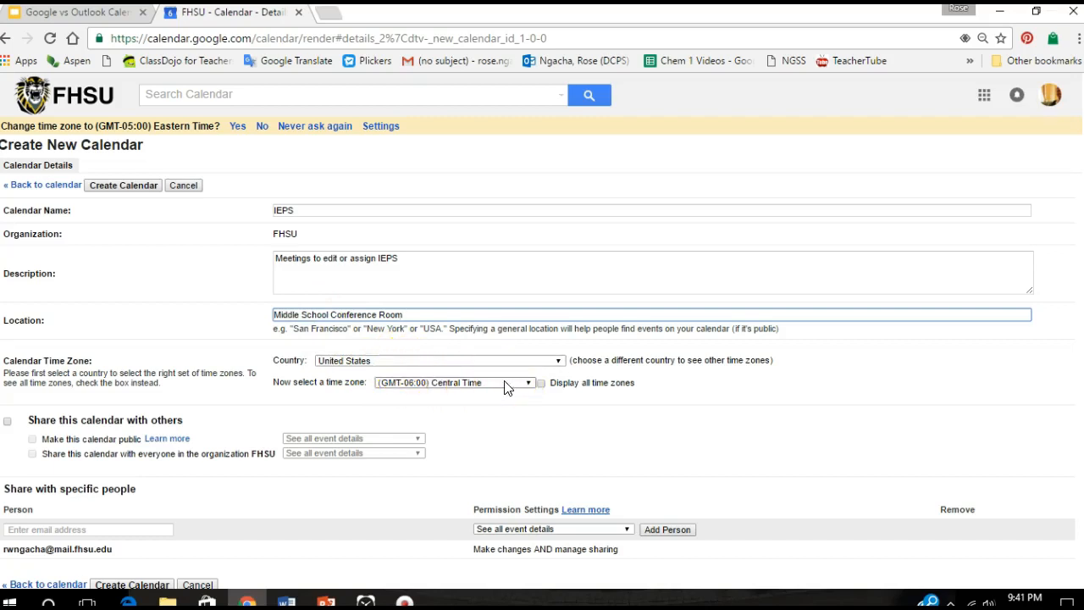
{"action": "left_click", "coordinate": [527, 383]}
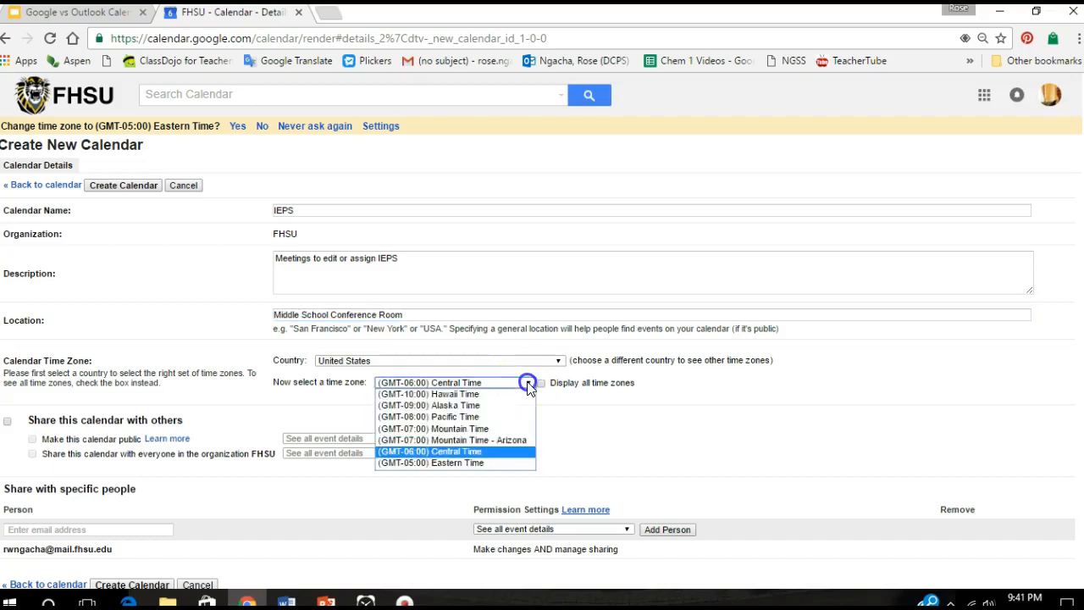
{"action": "left_click", "coordinate": [485, 463]}
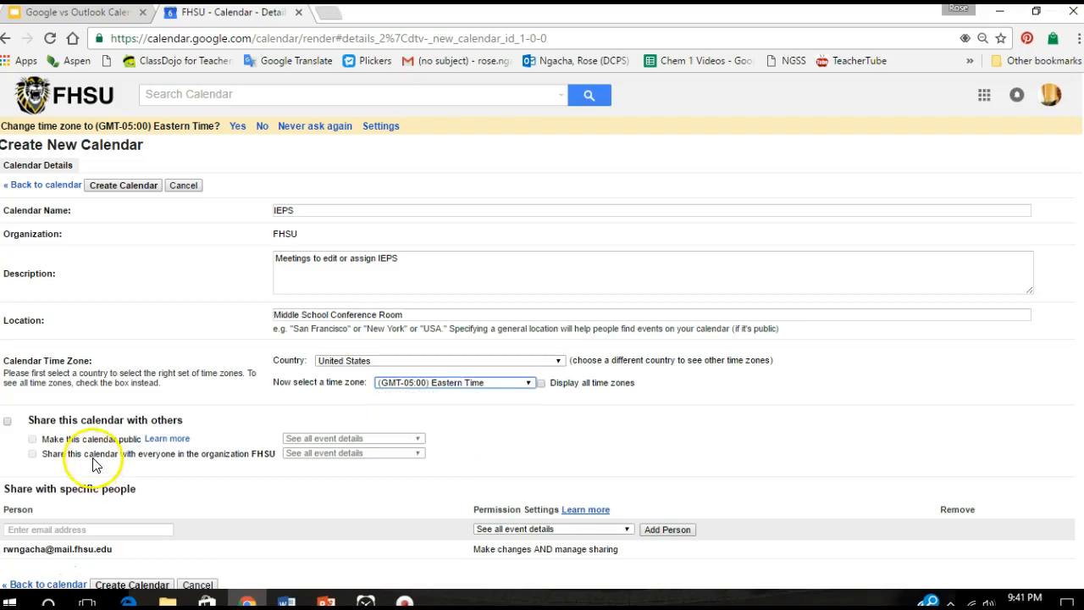
Turn on sharing limited to the FHSU organization, leaving the calendar non-public
{"action": "left_click", "coordinate": [6, 423]}
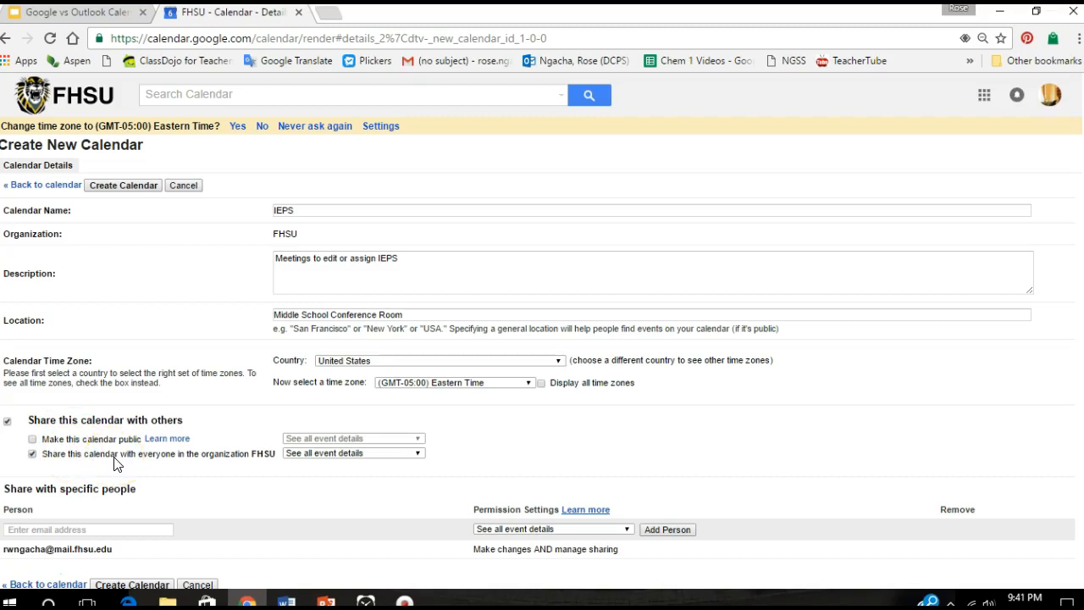
{"action": "left_click", "coordinate": [33, 441]}
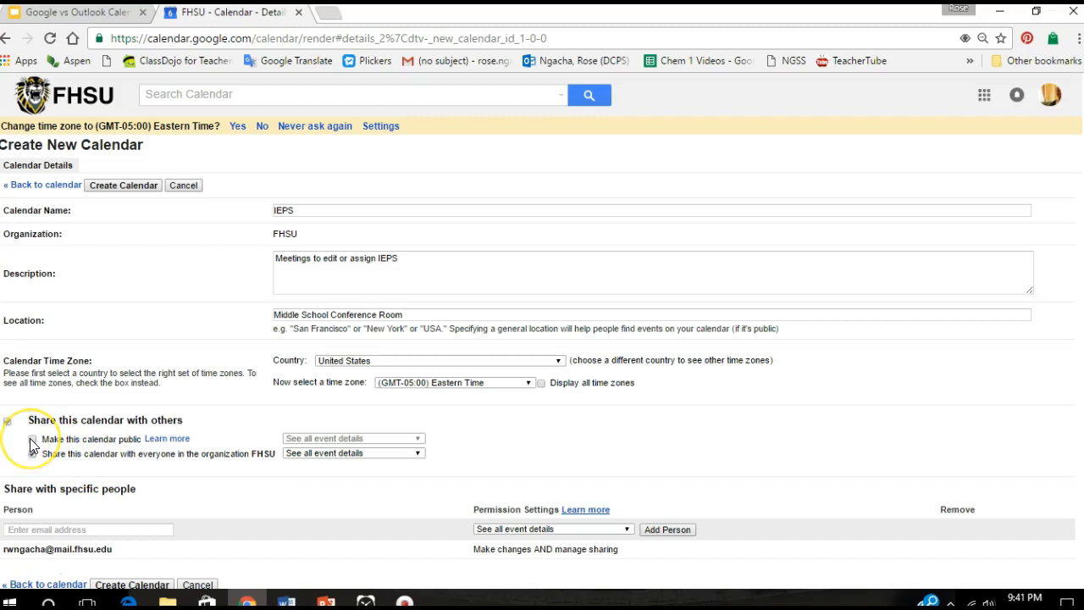
{"action": "left_click", "coordinate": [32, 440]}
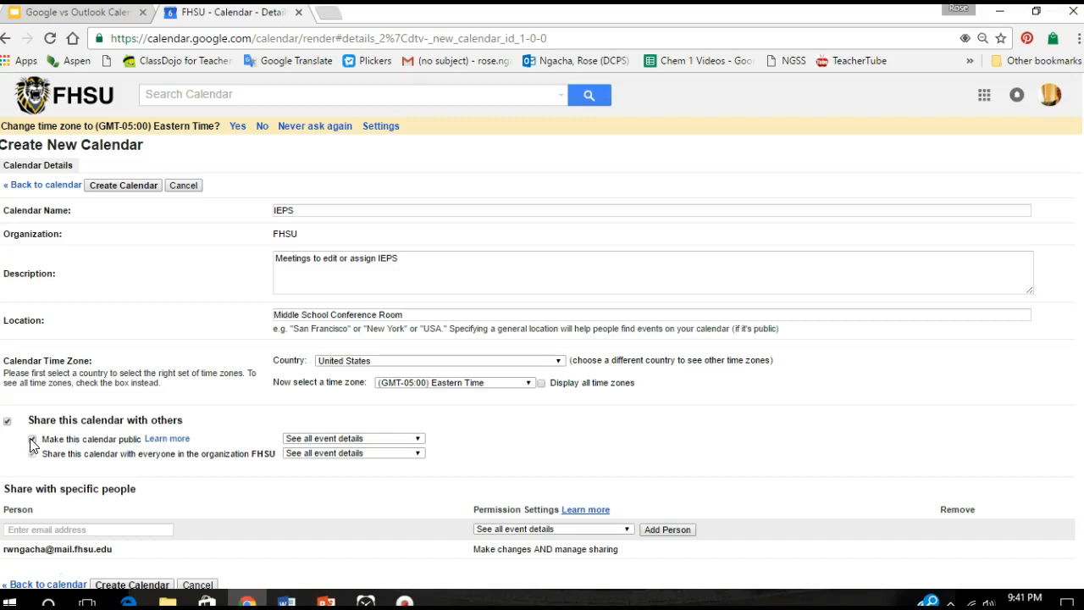
{"action": "left_click", "coordinate": [32, 439]}
{"action": "left_click", "coordinate": [33, 454]}
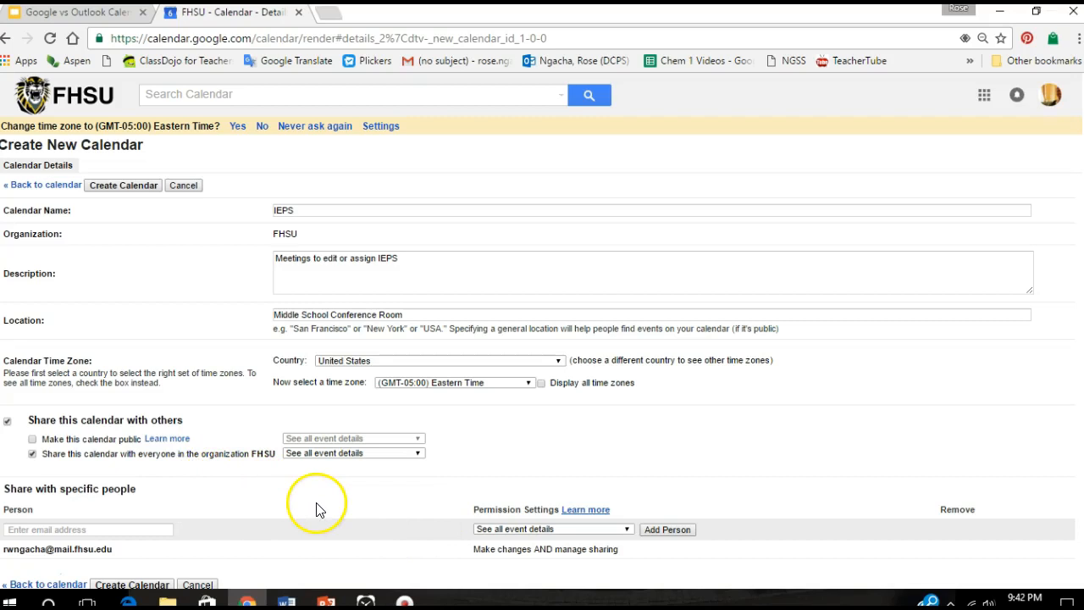
Add the outside person's Gmail address to the sharing list from the suggestions
{"action": "left_click", "coordinate": [155, 530]}
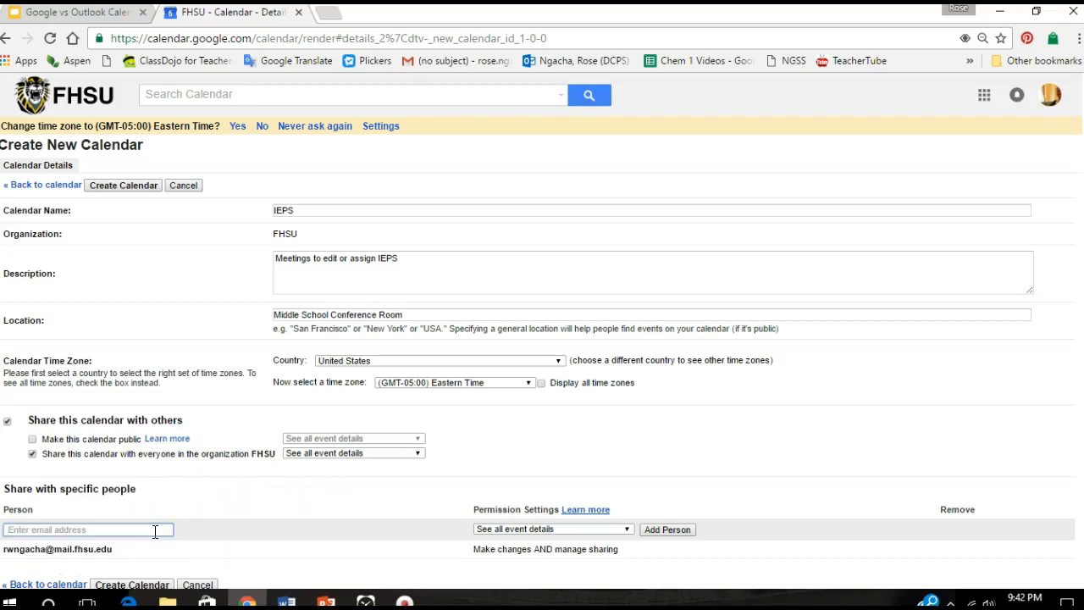
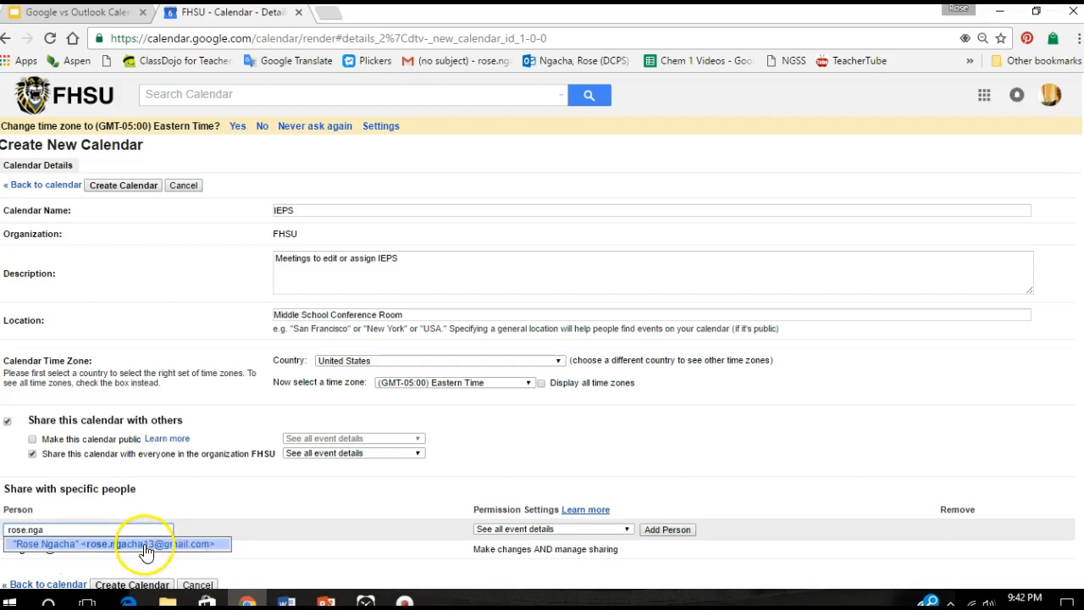
{"action": "left_click", "coordinate": [144, 544]}
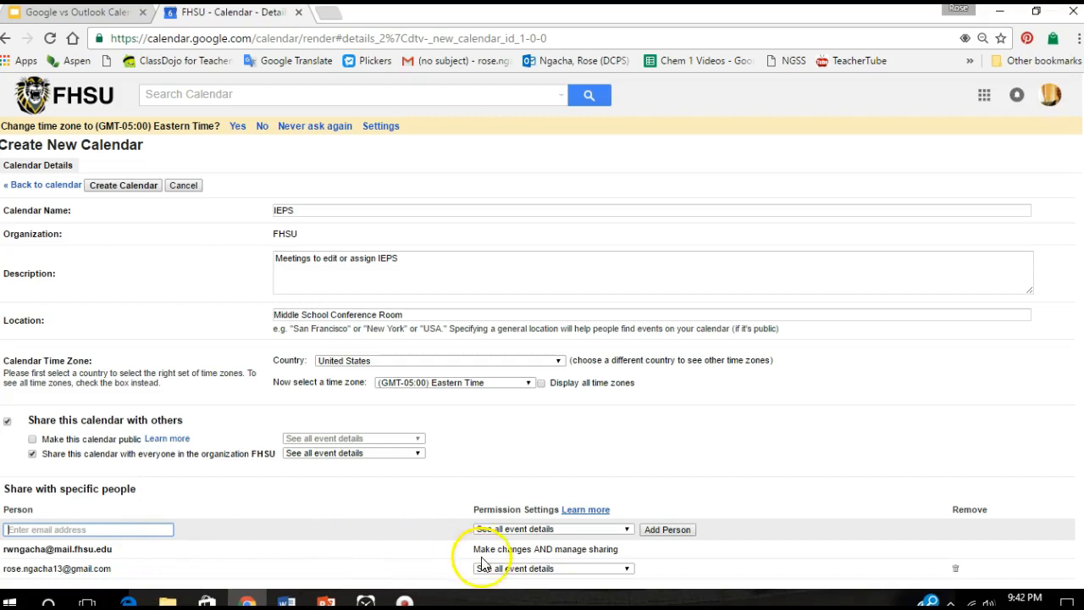
Set the permission for added people to Make changes AND manage sharing
{"action": "left_click", "coordinate": [583, 529]}
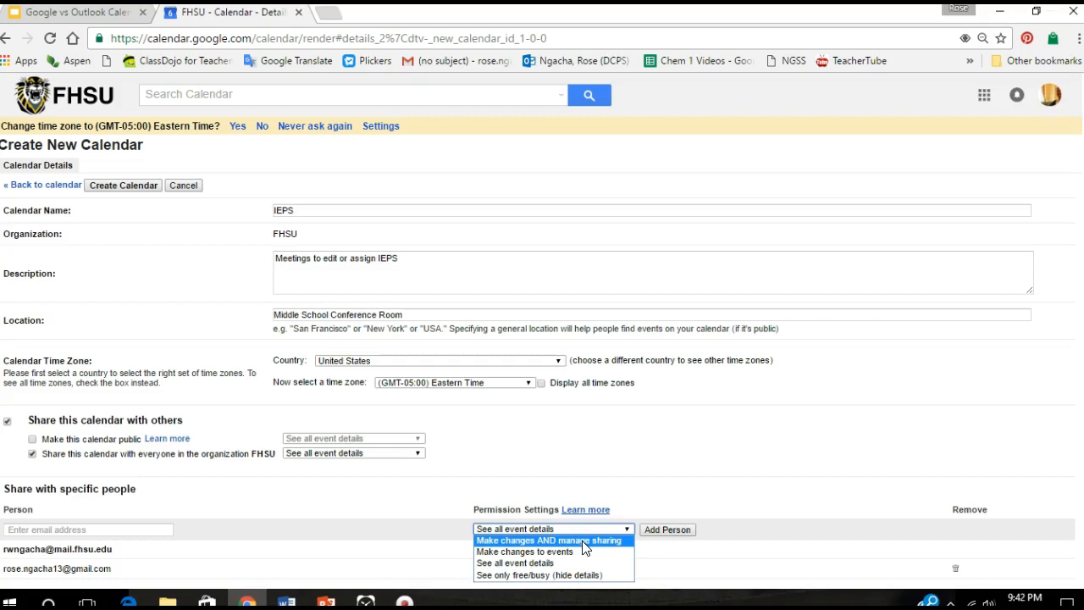
{"action": "left_click", "coordinate": [582, 541]}
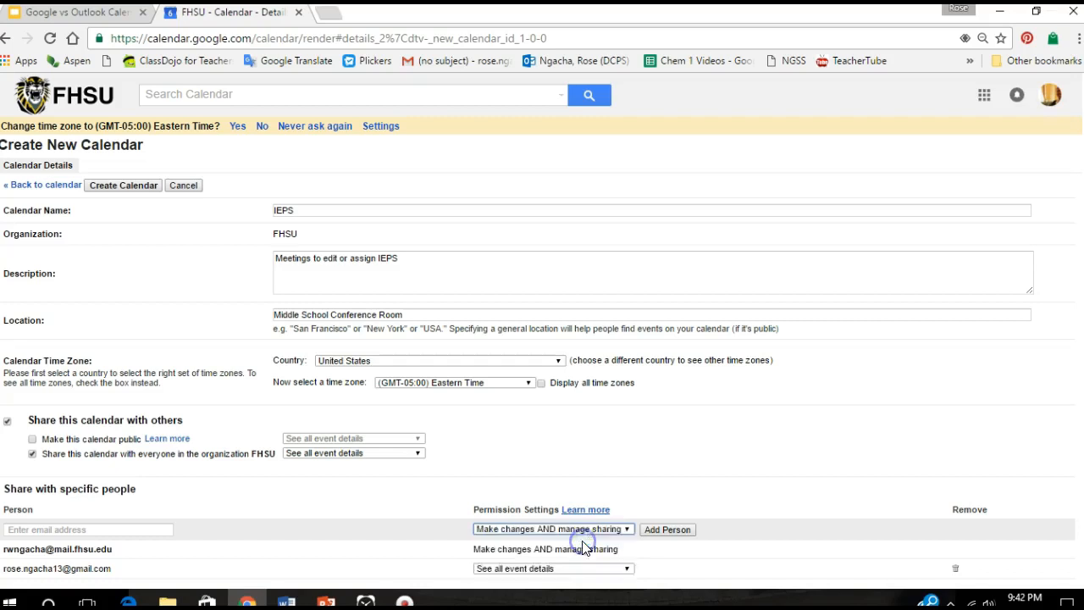
{"action": "scroll", "coordinate": [1065, 398], "scroll_direction": "down", "scroll_amount": 2}
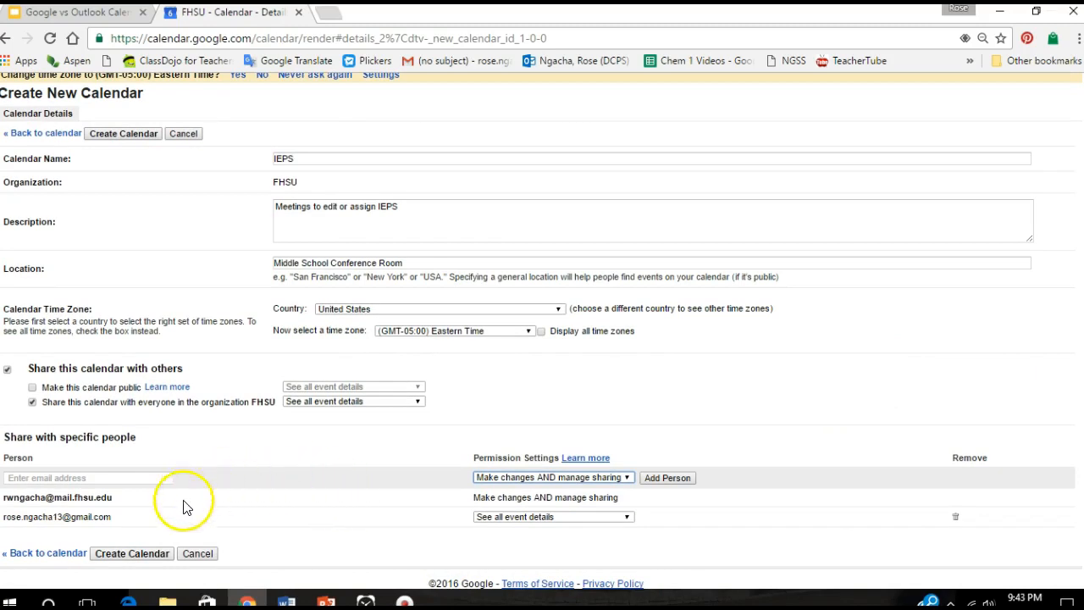
Create the IEPS calendar, confirming access for the outside address and suppressing extra dialogs
{"action": "left_click", "coordinate": [149, 557]}
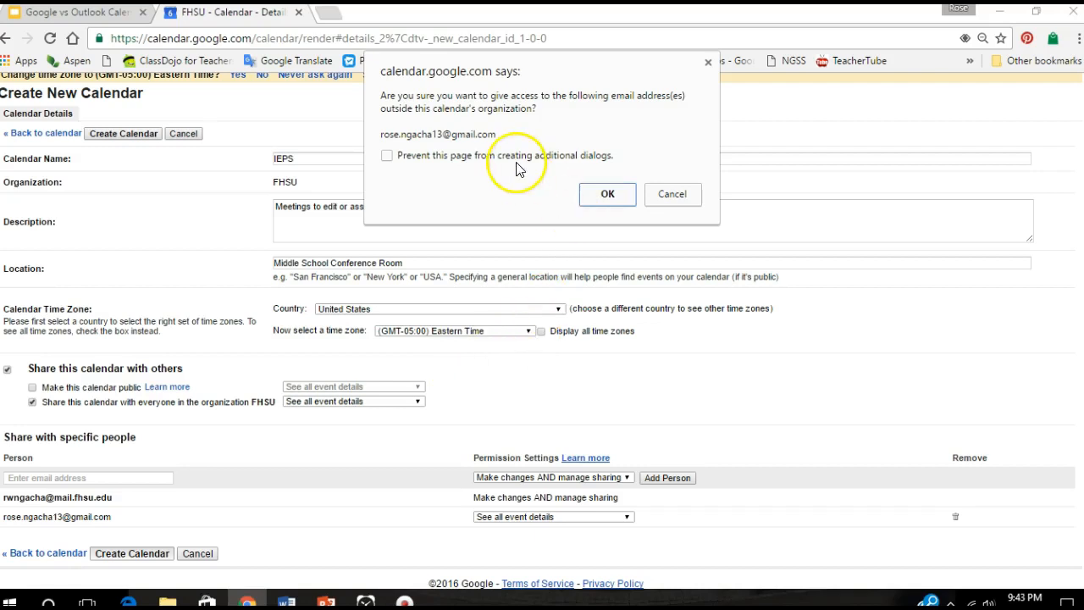
{"action": "left_click", "coordinate": [386, 158]}
{"action": "left_click", "coordinate": [619, 197]}
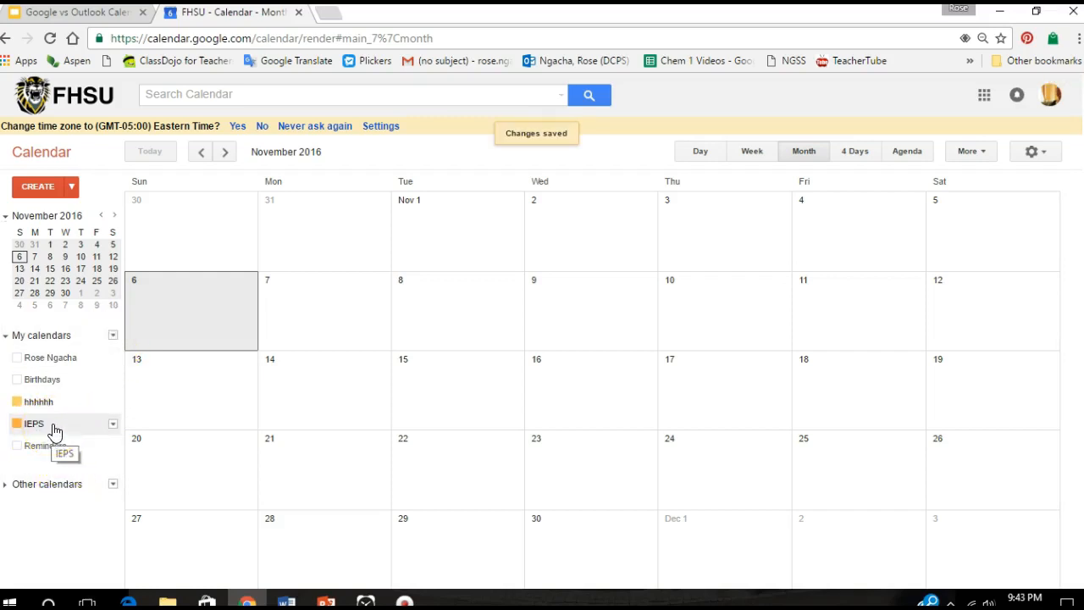
Change the IEPS calendar's colour to the purple swatch
{"action": "left_click", "coordinate": [113, 424]}
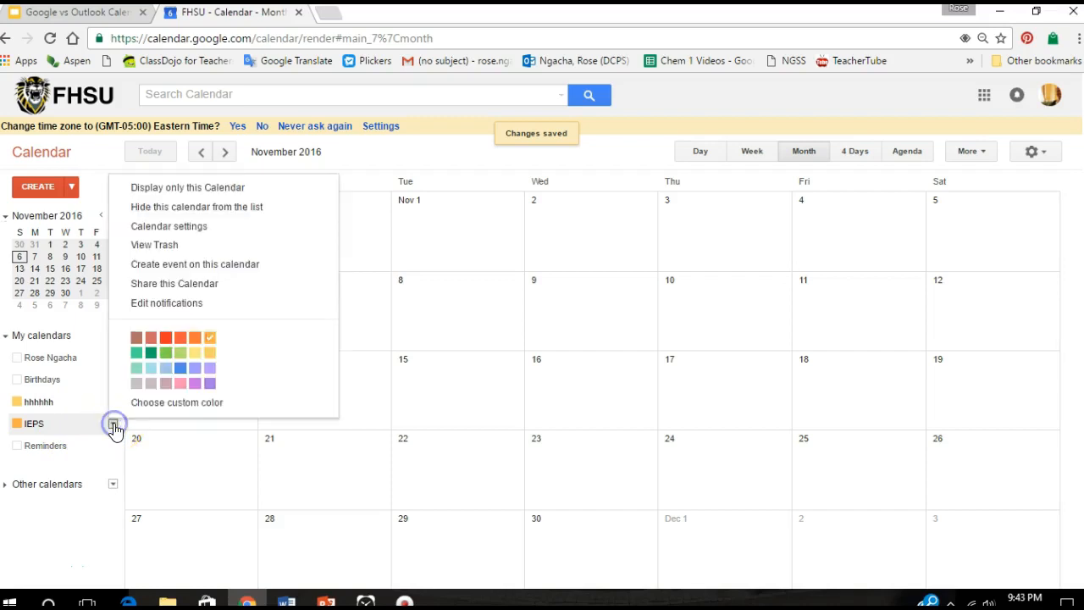
{"action": "left_click", "coordinate": [194, 386]}
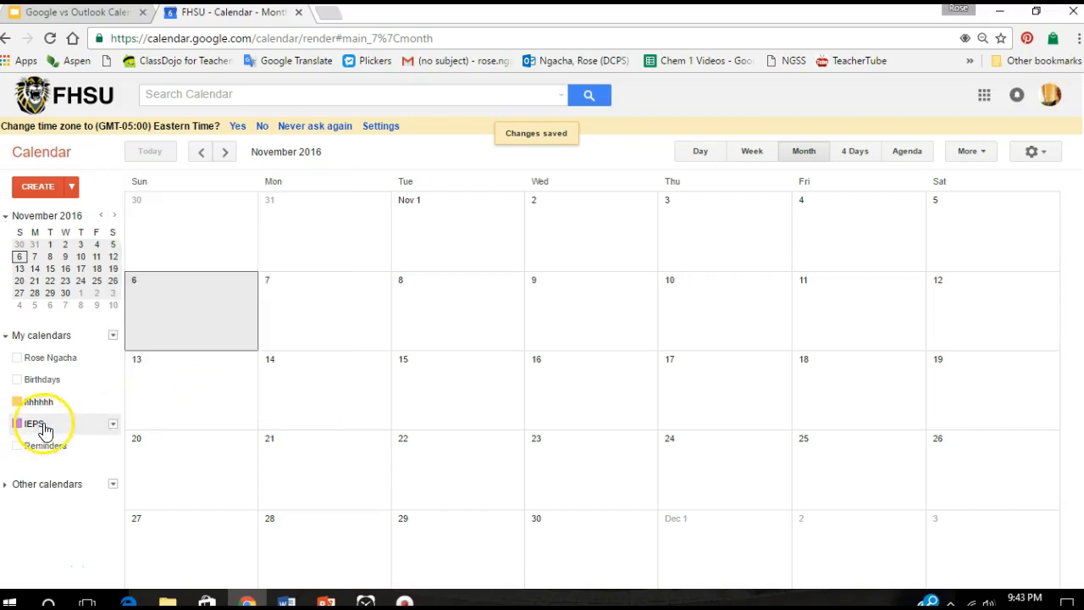